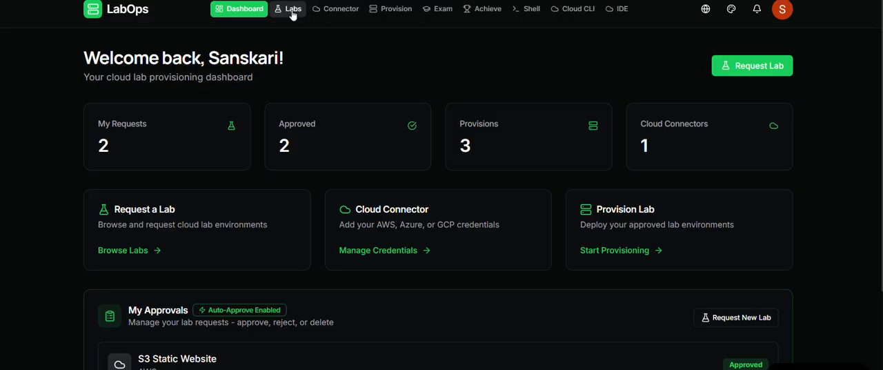
- Review the lab request page, the provisioning page and the approved lab requests on the dashboard
click(292, 9)
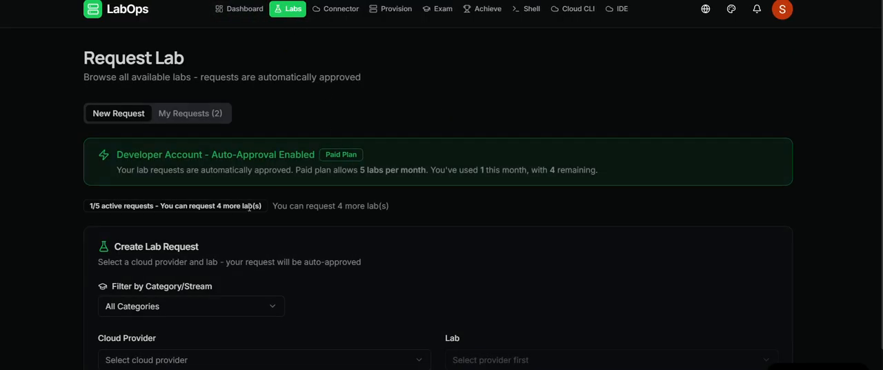
scroll(225, 198, down, 1)
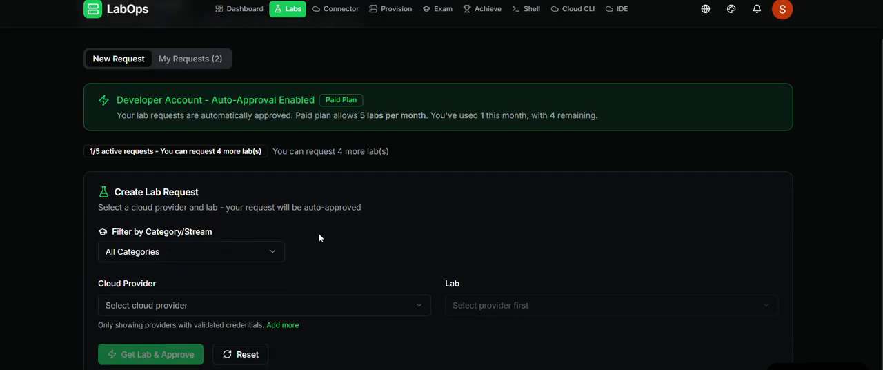
scroll(350, 300, up, 1)
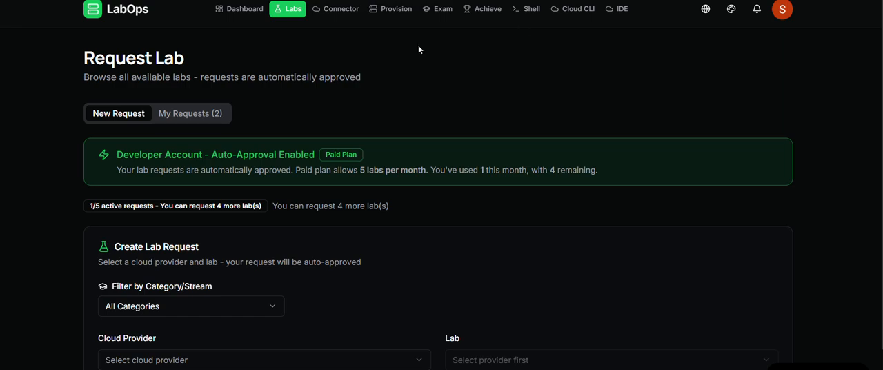
click(390, 13)
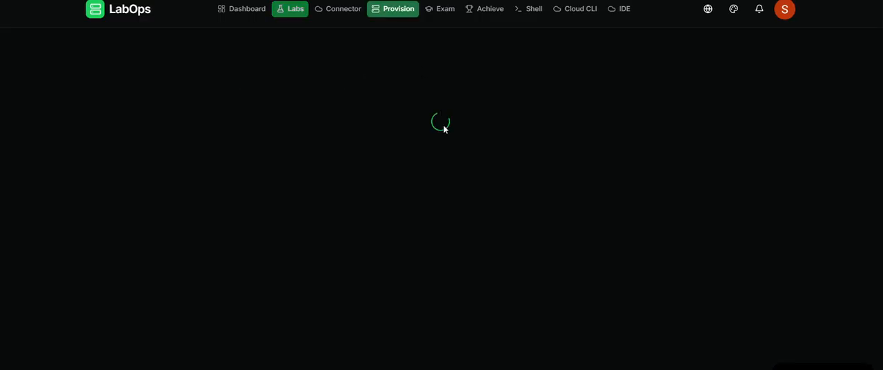
click(123, 10)
scroll(48, 236, down, 2)
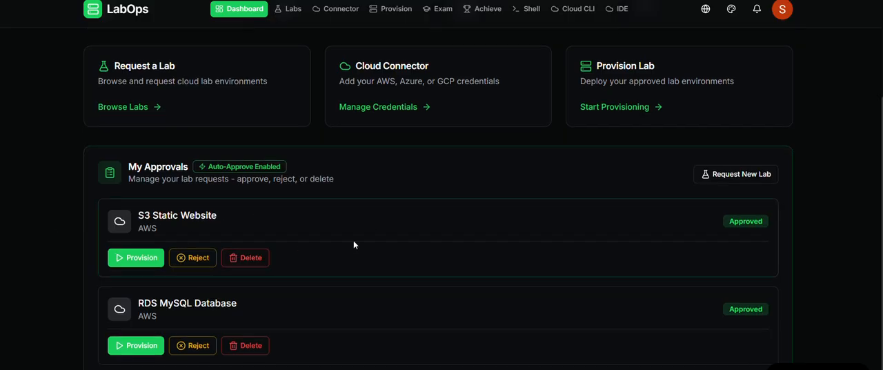
scroll(404, 236, up, 2)
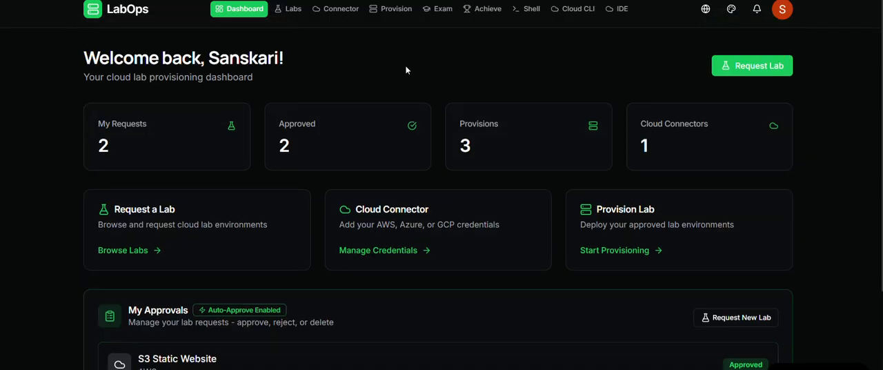
scroll(342, 96, down, 2)
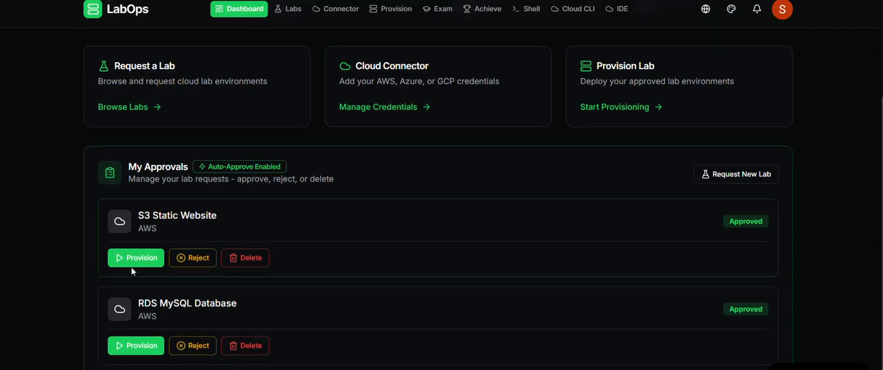
scroll(449, 176, up, 2)
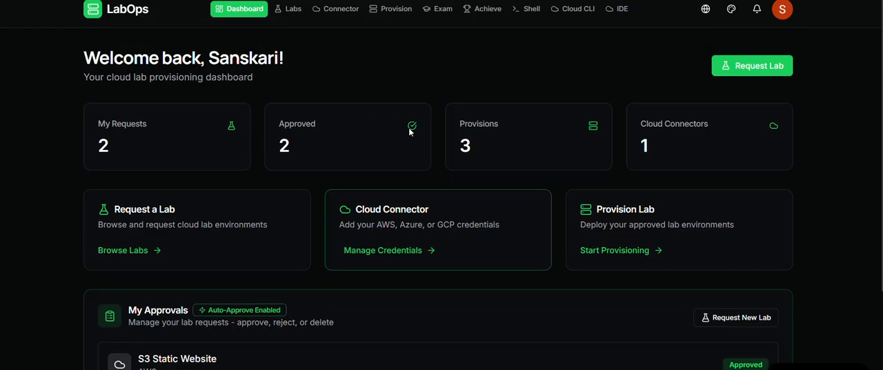
- Open lab provisioning and select the approved S3 Static Website lab for deployment
click(393, 10)
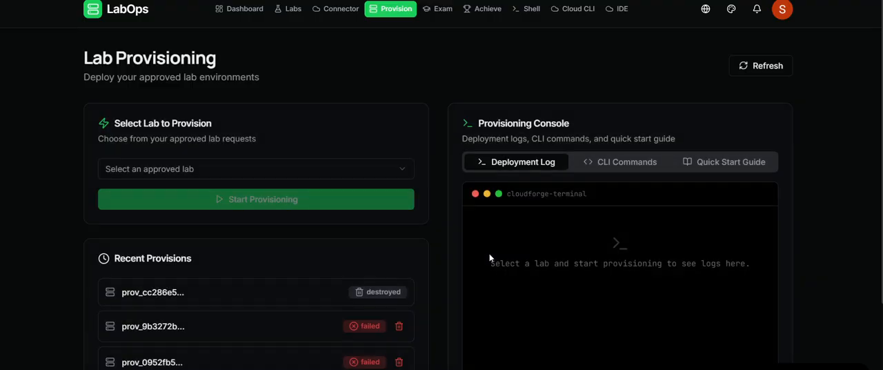
click(261, 169)
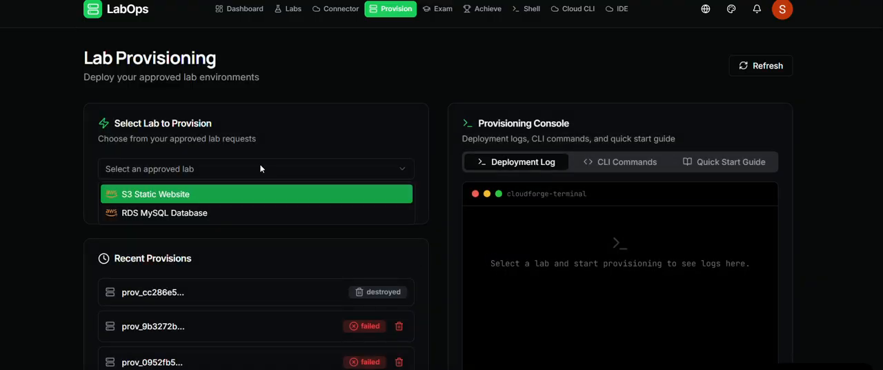
click(214, 198)
- Examine the S3 Static Website lab's configuration parameters, services, estimated cost and expanded list of required cloud permissions
scroll(43, 222, down, 4)
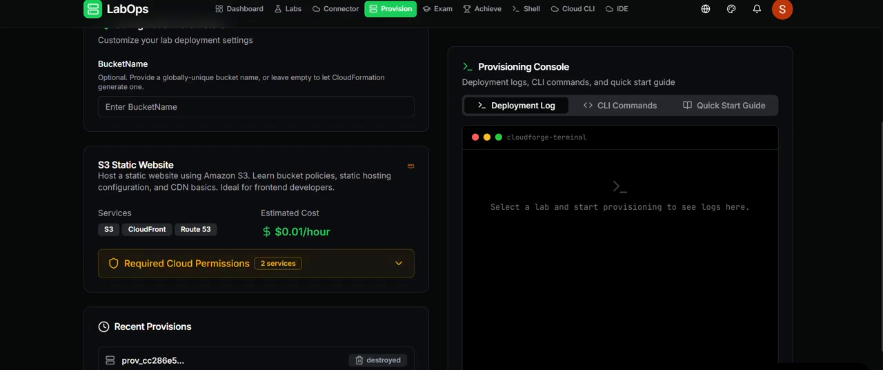
scroll(13, 207, down, 2)
click(397, 185)
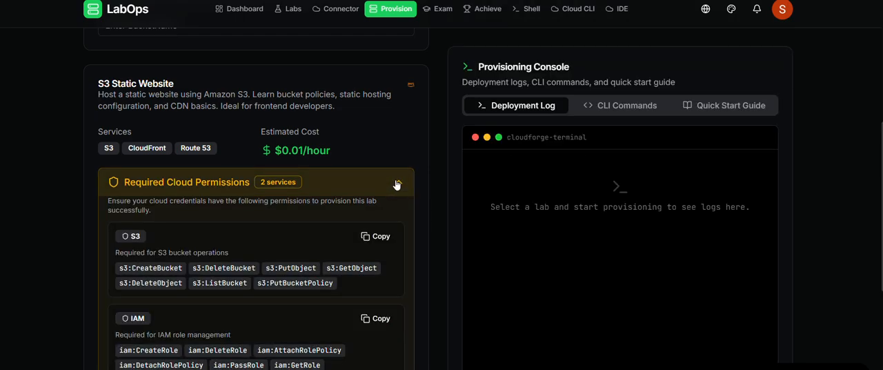
scroll(100, 221, down, 4)
scroll(96, 163, up, 3)
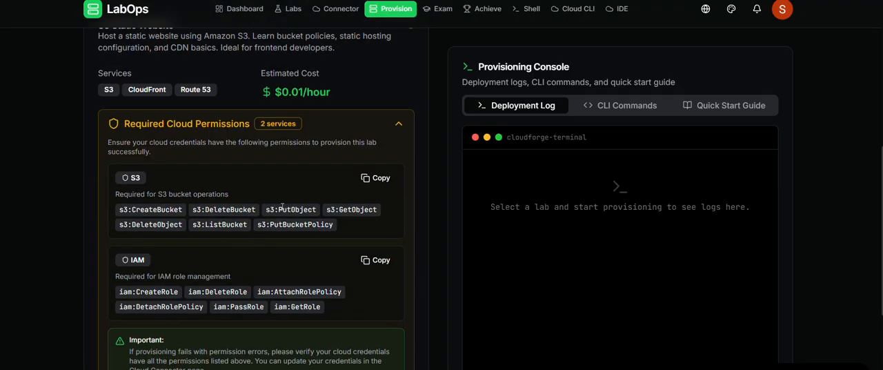
scroll(13, 187, up, 4)
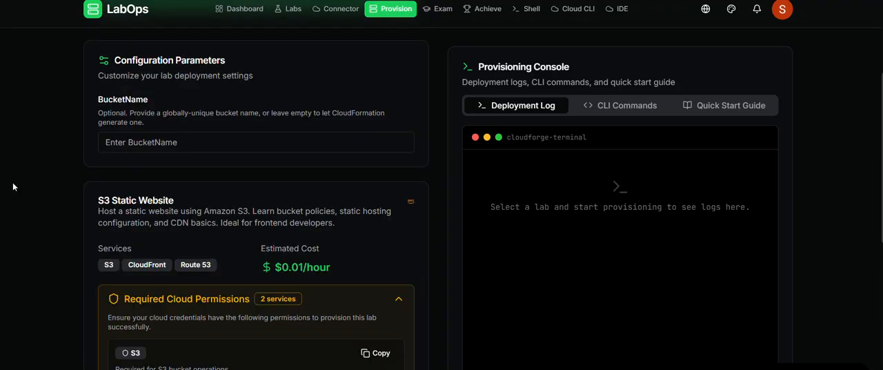
scroll(14, 187, up, 3)
scroll(19, 187, down, 1)
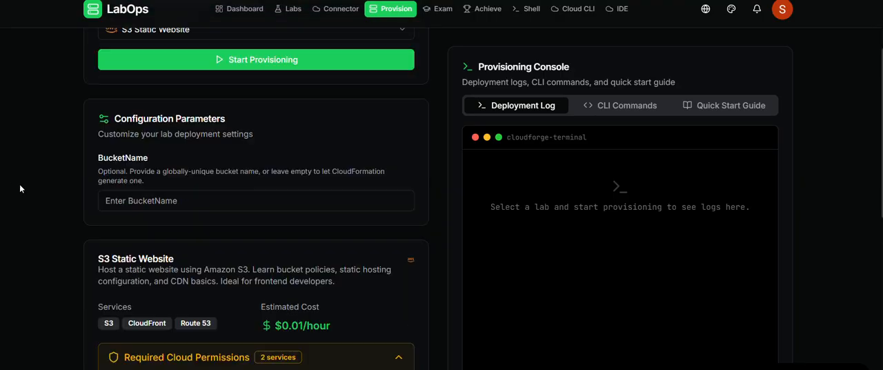
click(259, 203)
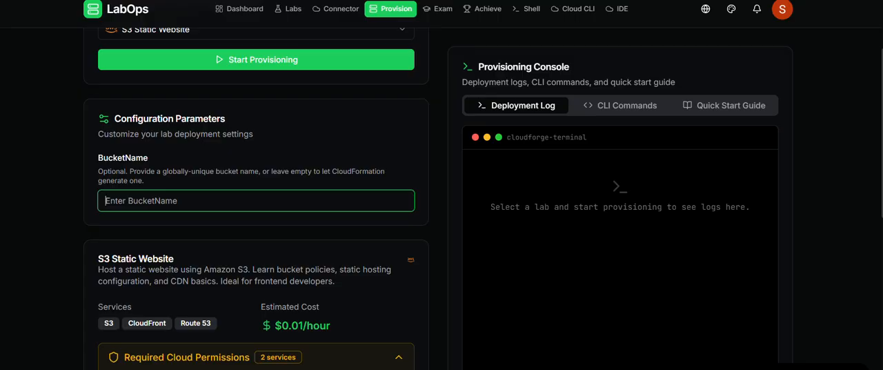
text(s3)
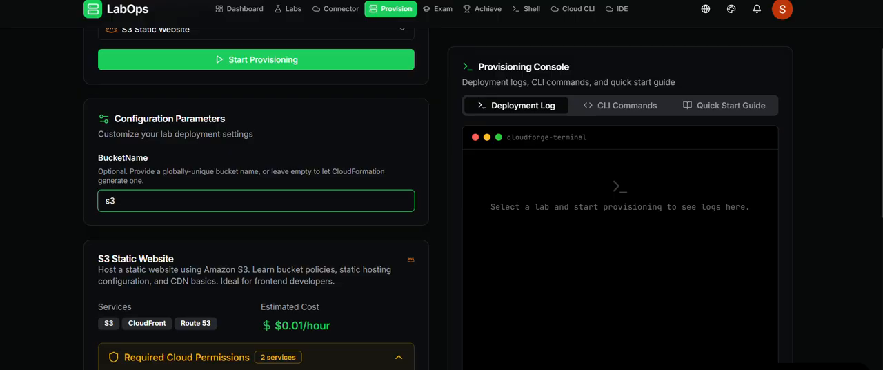
text(staticwebsite)
key(ctrl+a)
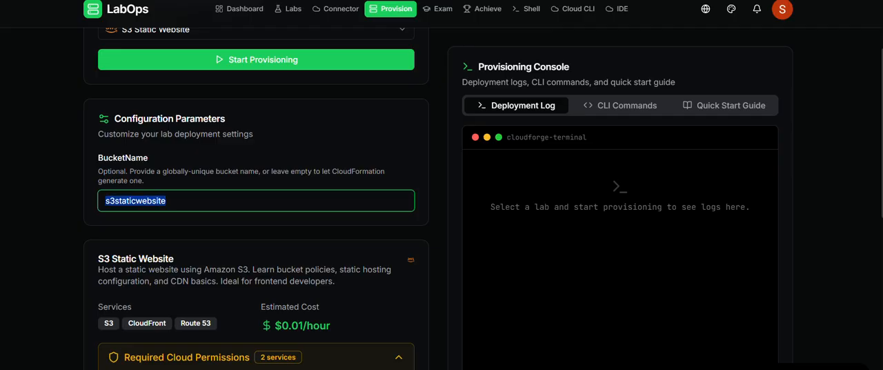
click(166, 201)
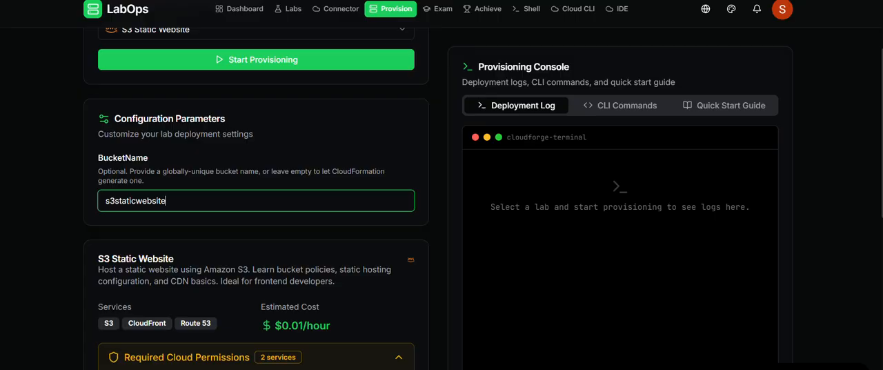
text(021620260758)
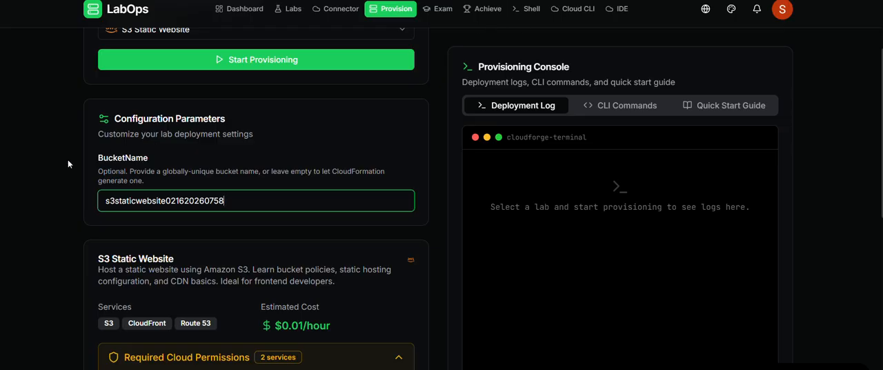
- Start provisioning the S3 Static Website lab and check its deployment log and the recent provisions
scroll(69, 166, up, 2)
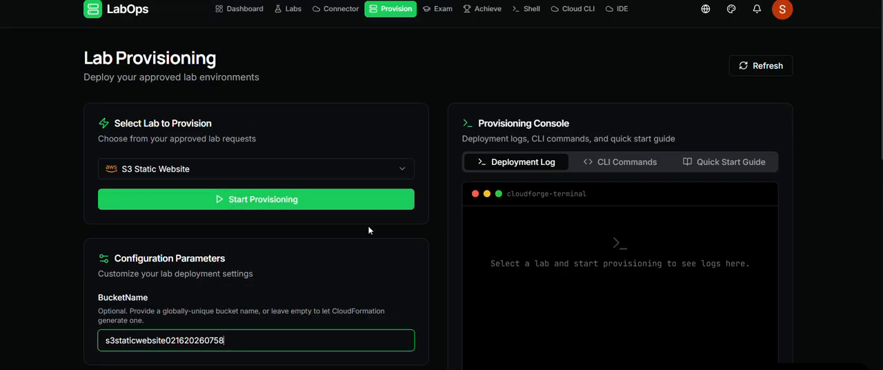
click(313, 200)
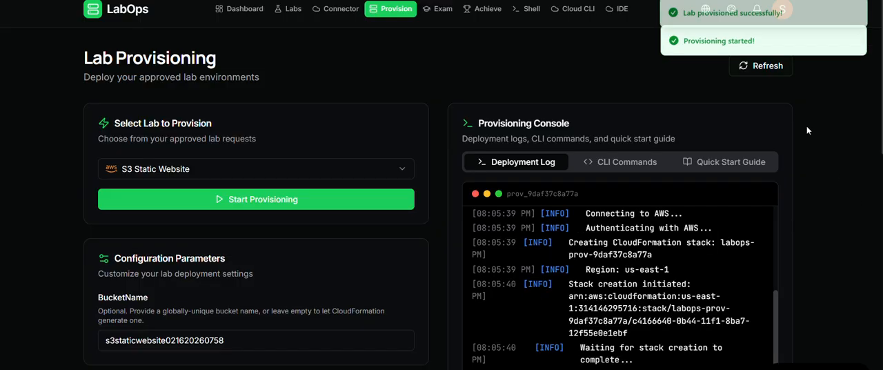
scroll(834, 218, down, 10)
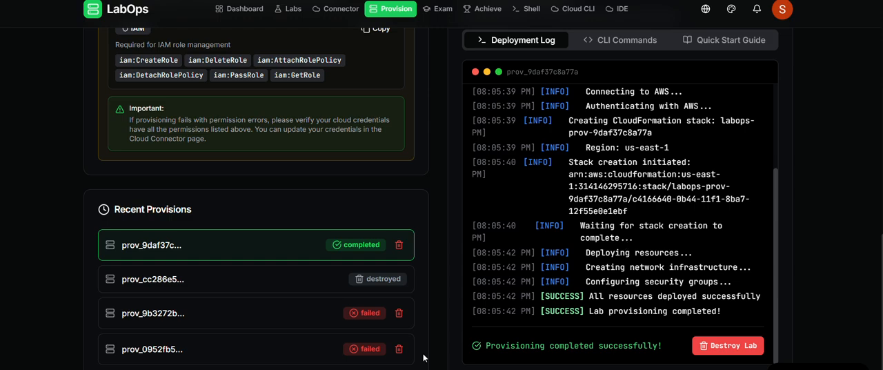
- Switch to the Amazon S3 console in the AWS browser window and refresh the general purpose buckets list
mouse_move(468, 369)
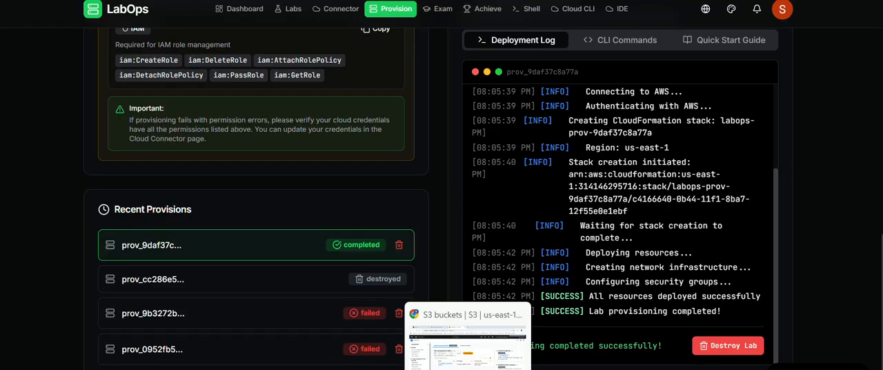
click(468, 342)
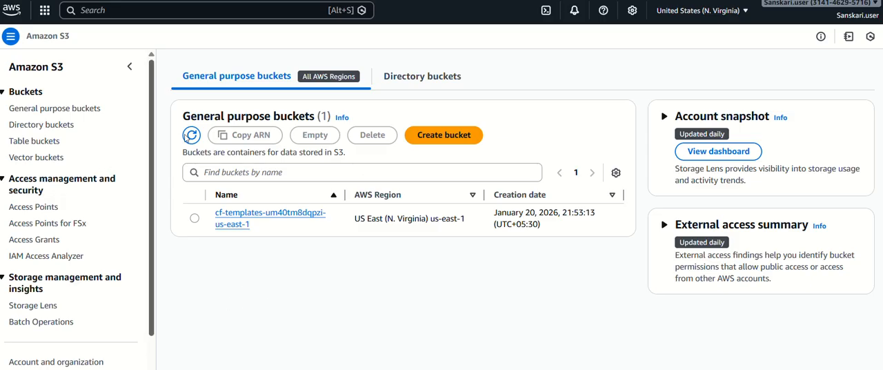
click(191, 135)
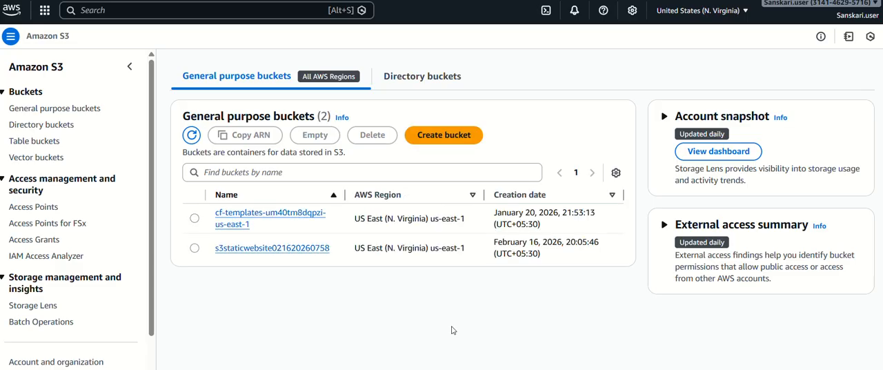
click(261, 253)
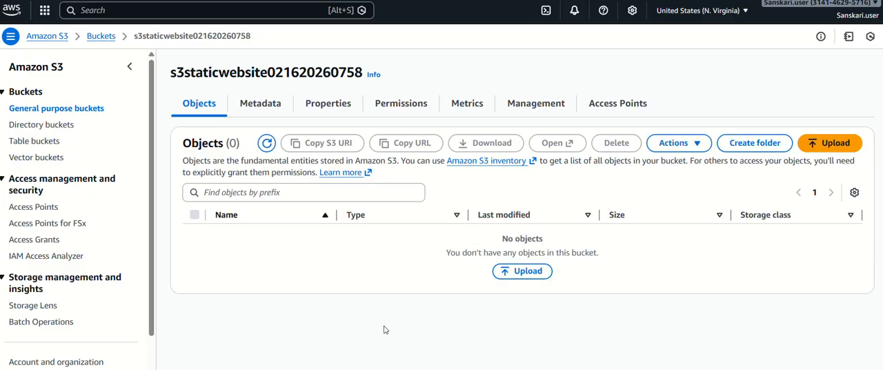
click(267, 144)
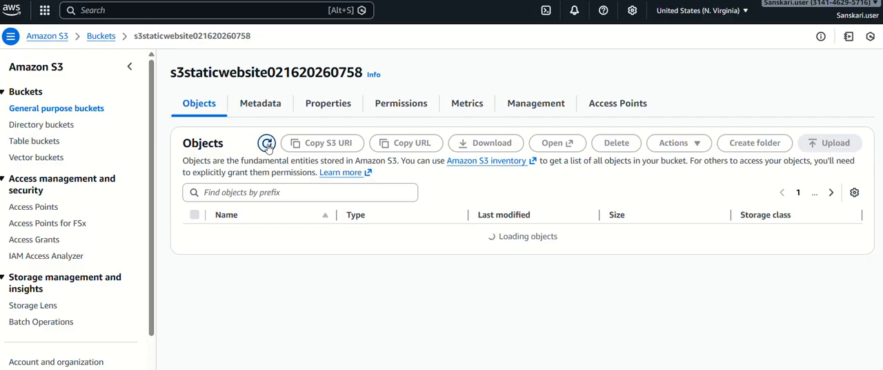
click(267, 144)
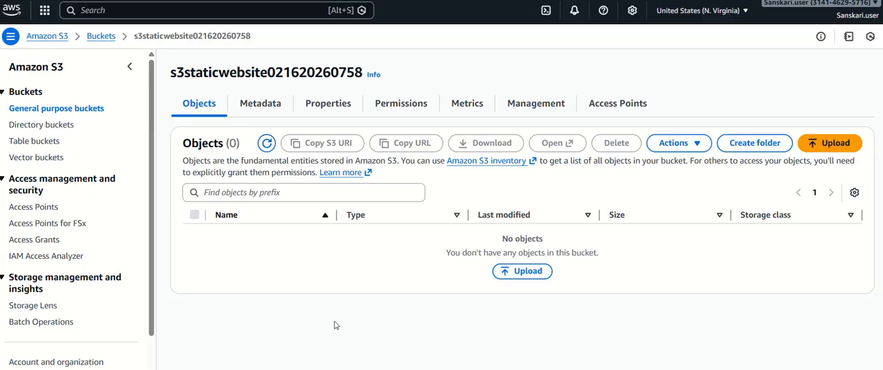
click(96, 35)
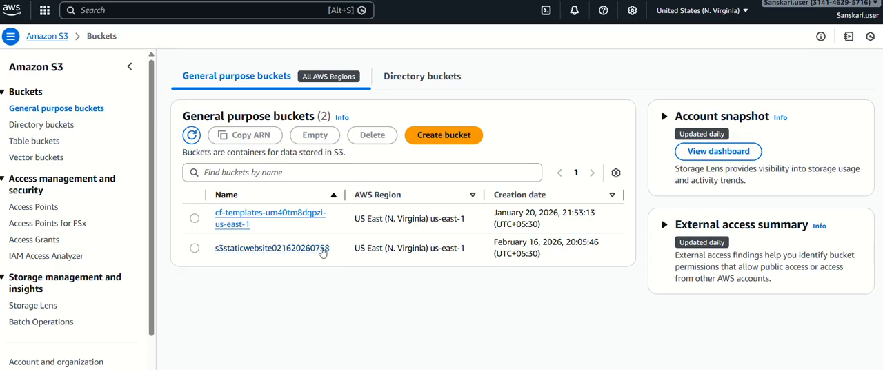
click(323, 250)
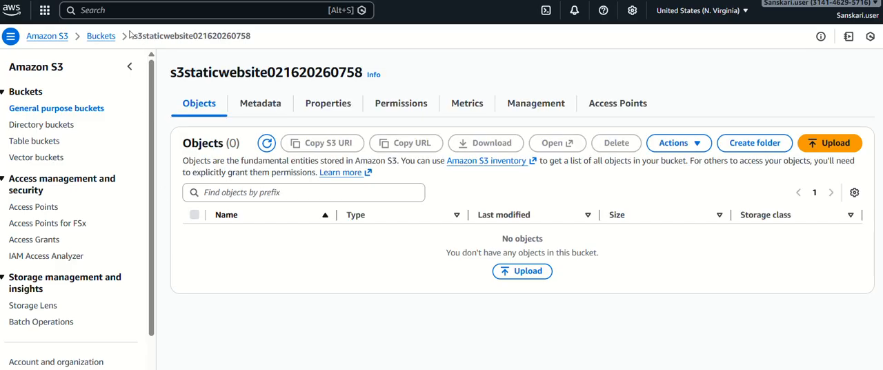
click(100, 38)
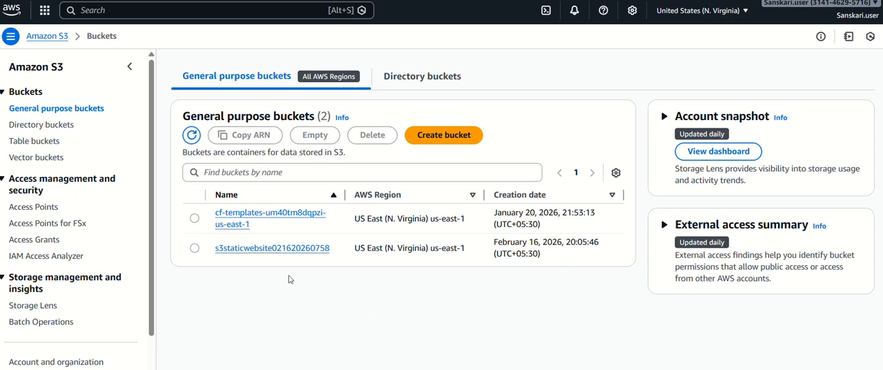
click(297, 248)
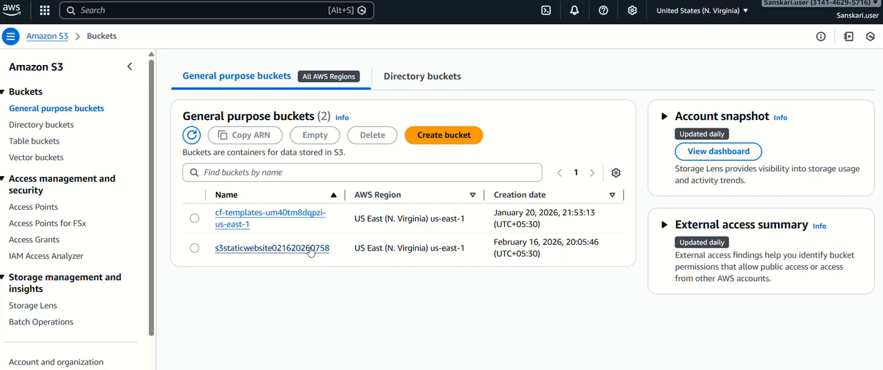
- Find CloudFormation through the AWS console search and view the details of the labops-prov-9daf37c8a77a stack
click(209, 11)
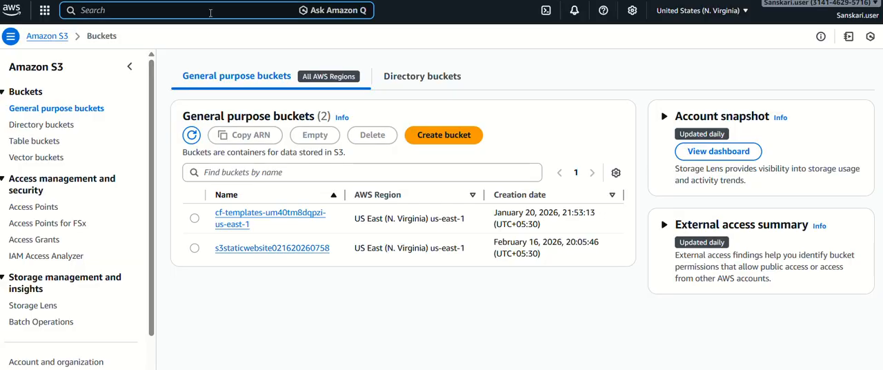
text(cloud)
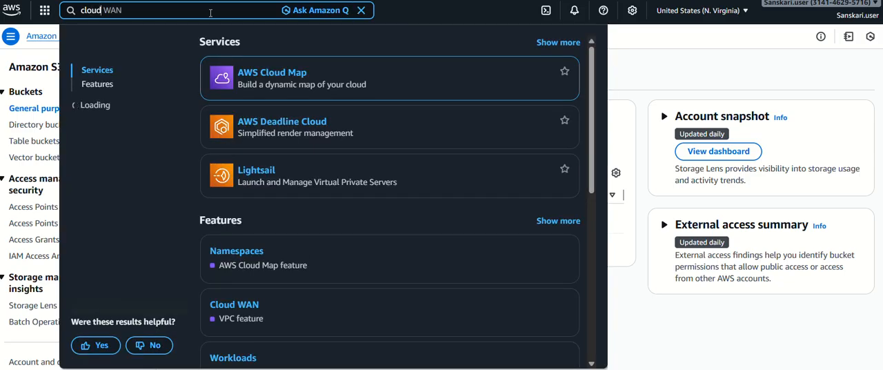
text( WAN forma)
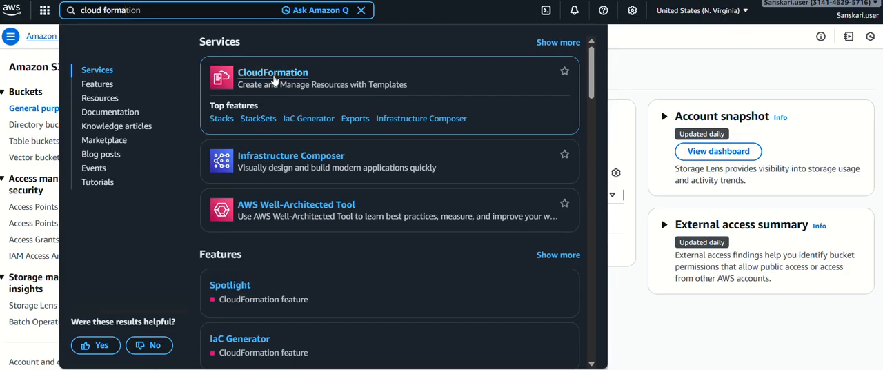
right_click(274, 80)
key(Escape)
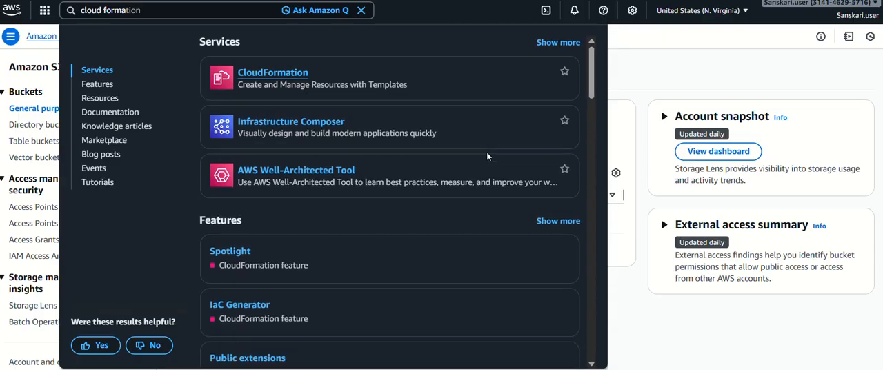
click(483, 159)
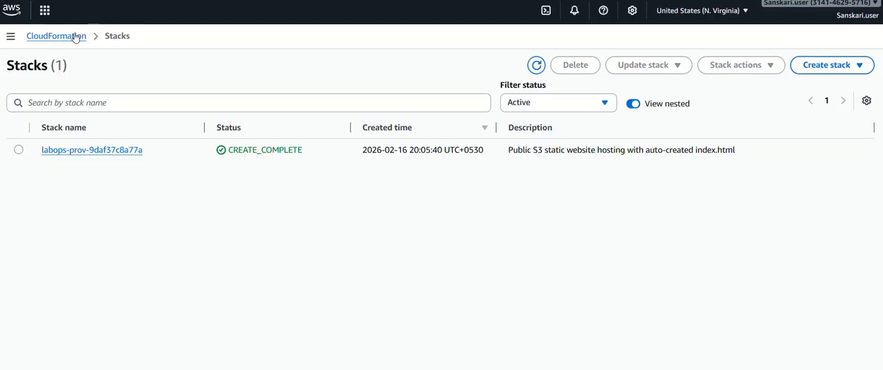
click(137, 162)
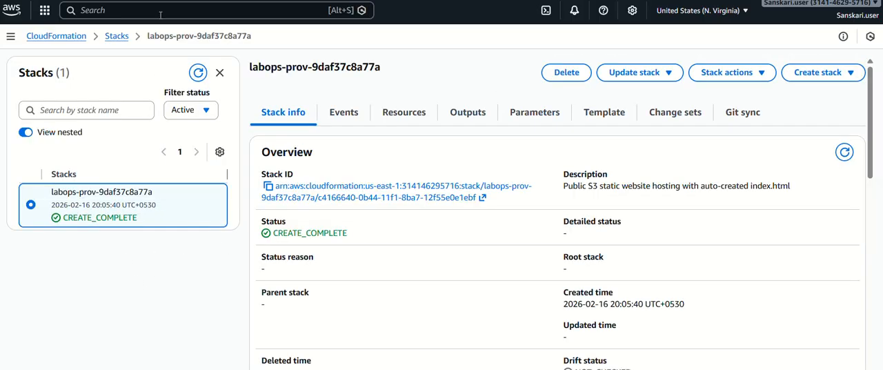
click(116, 9)
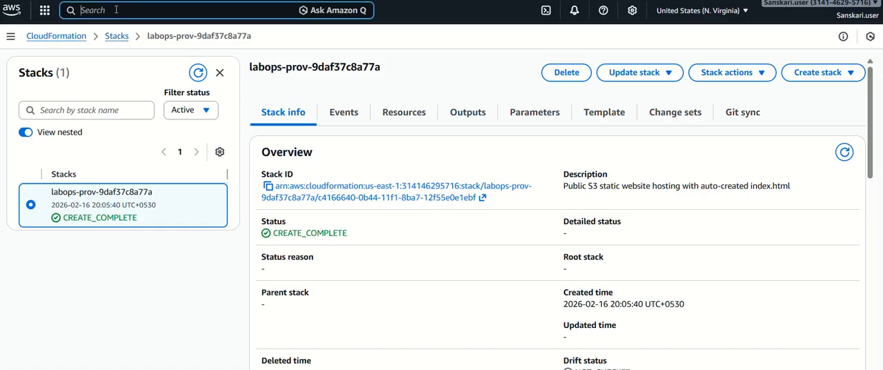
text(s3)
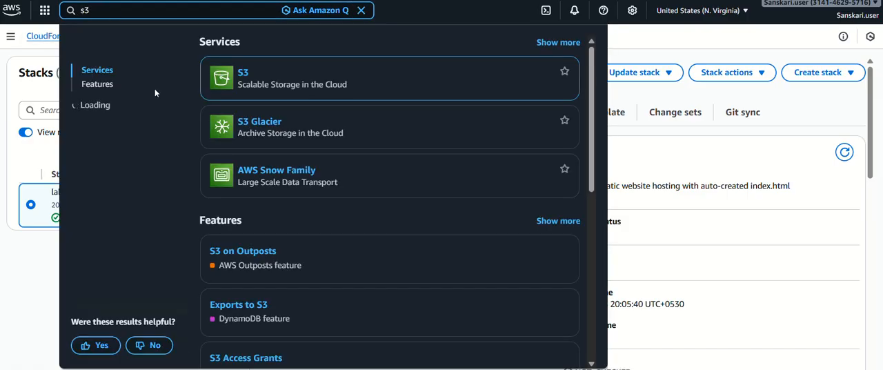
click(243, 75)
scroll(348, 242, down, 1)
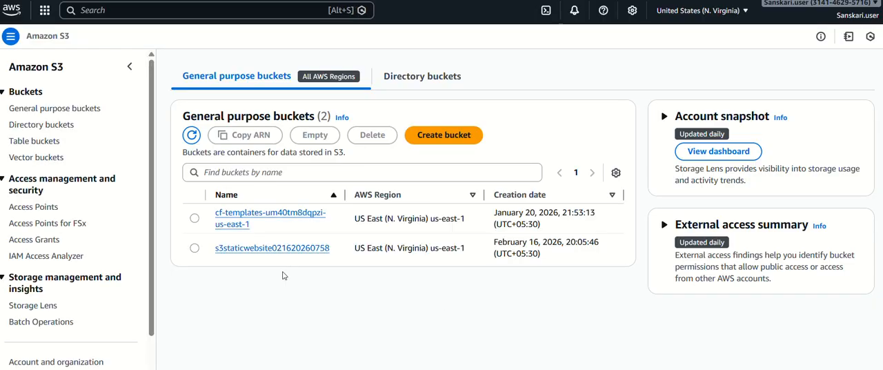
click(286, 248)
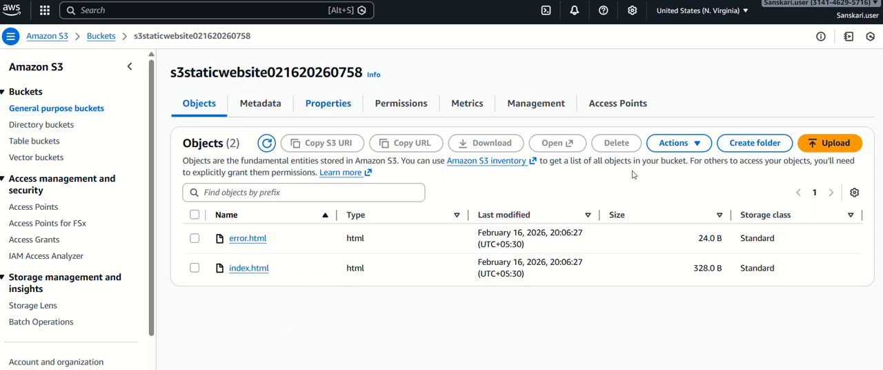
- Copy the bucket website endpoint from the static website hosting section of the bucket's properties
scroll(621, 221, down, 6)
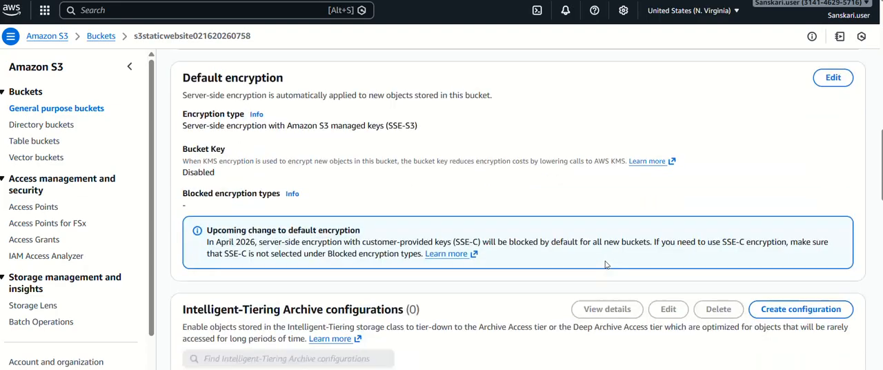
scroll(606, 264, down, 5)
scroll(606, 264, down, 10)
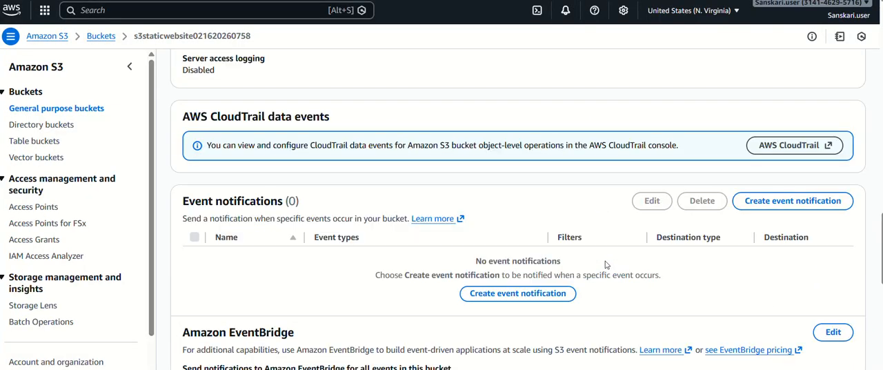
scroll(606, 264, down, 2)
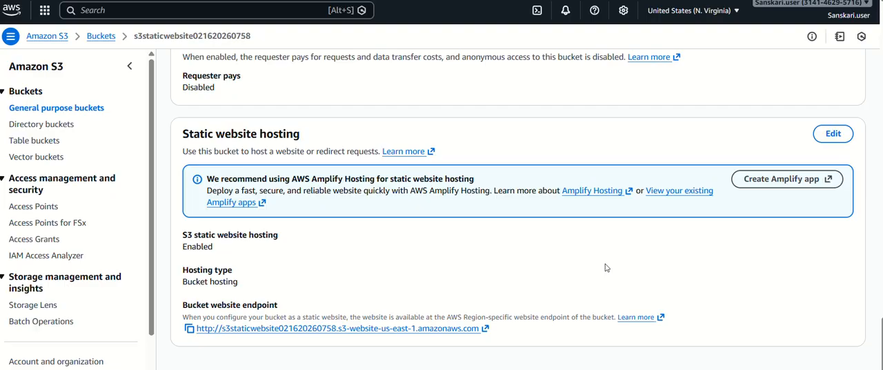
click(189, 329)
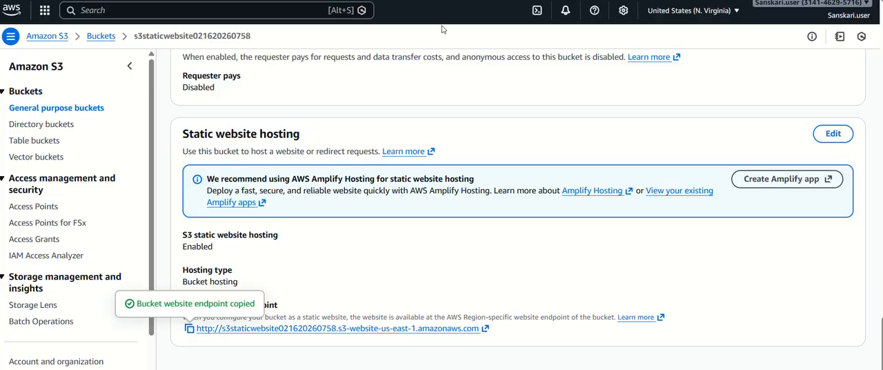
- Load the copied website endpoint with /index.html appended in a new browser tab
key(ctrl+t)
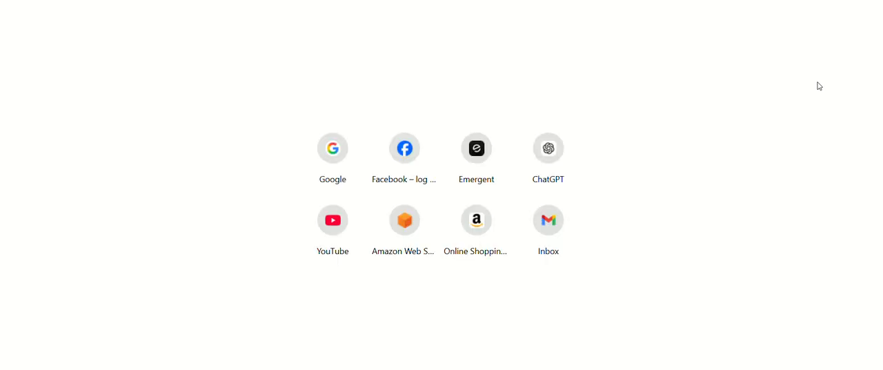
key(ctrl+v)
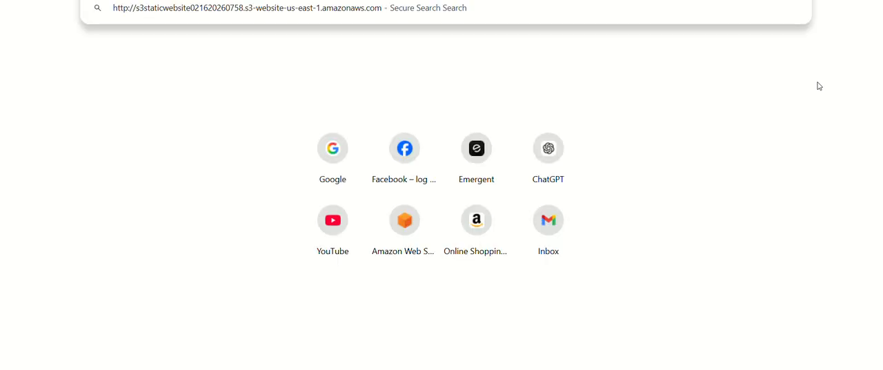
text(/index.)
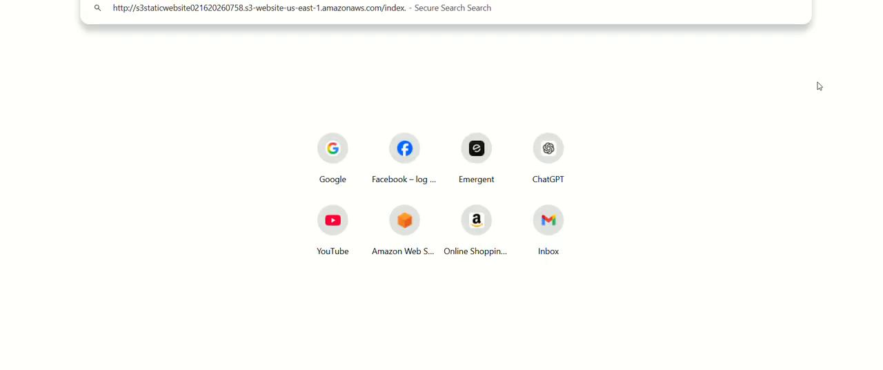
text(html)
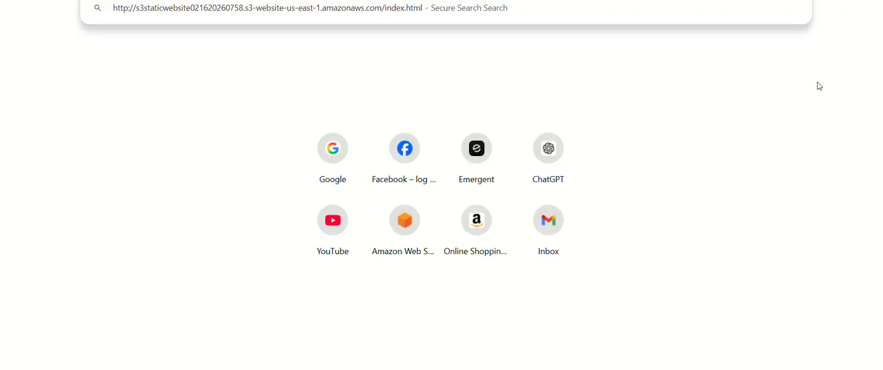
key(Return)
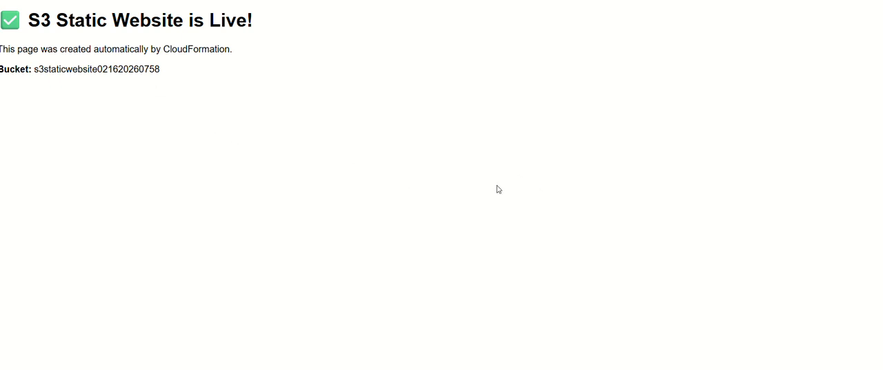
- Switch back to LabOps and review the S3 Static Website lab's configuration, required permissions and deployment log
key(ctrl+shift+Tab)
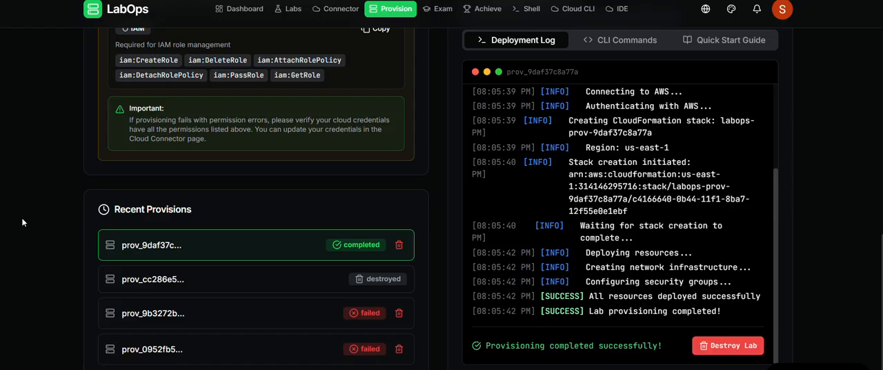
scroll(23, 222, up, 2)
scroll(23, 222, up, 6)
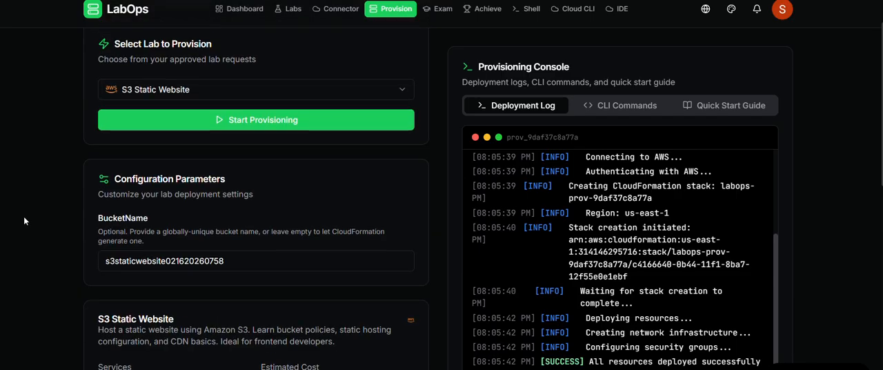
scroll(23, 221, down, 2)
scroll(23, 221, up, 2)
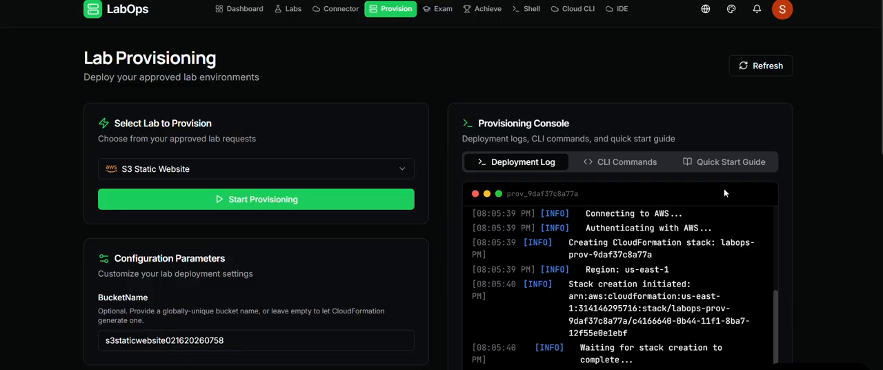
scroll(835, 136, down, 1)
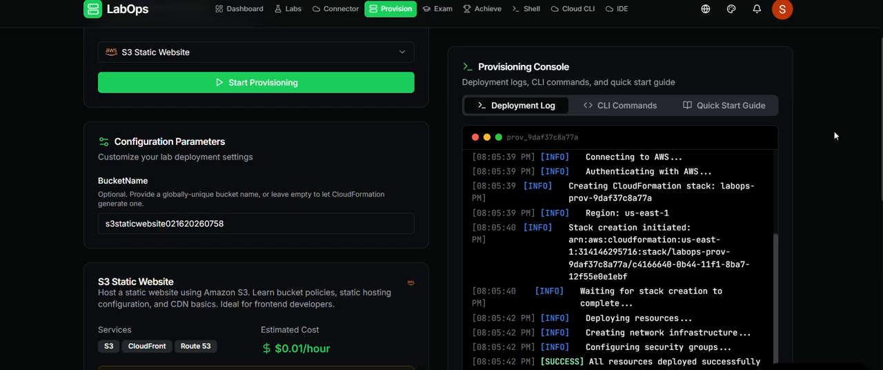
scroll(835, 137, down, 2)
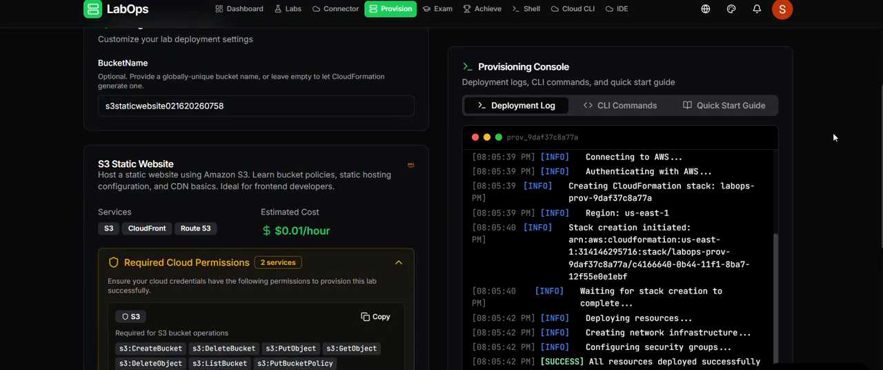
scroll(834, 137, down, 5)
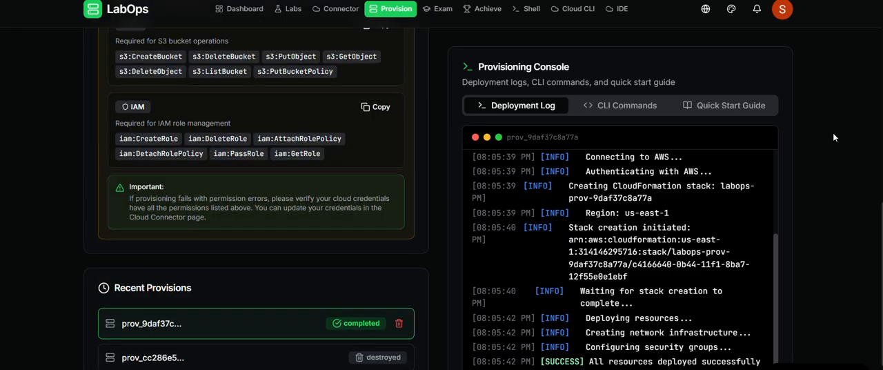
- Try to destroy the completed prov_9daf37c... lab from the recent provisions and accept the confirmation
scroll(833, 138, down, 1)
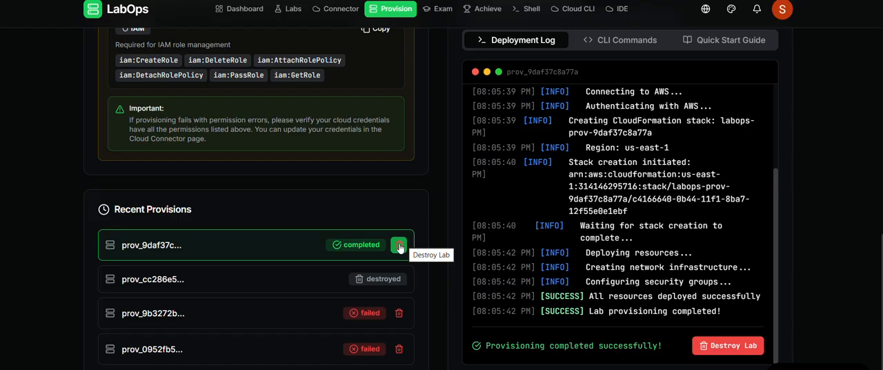
click(399, 246)
click(511, 48)
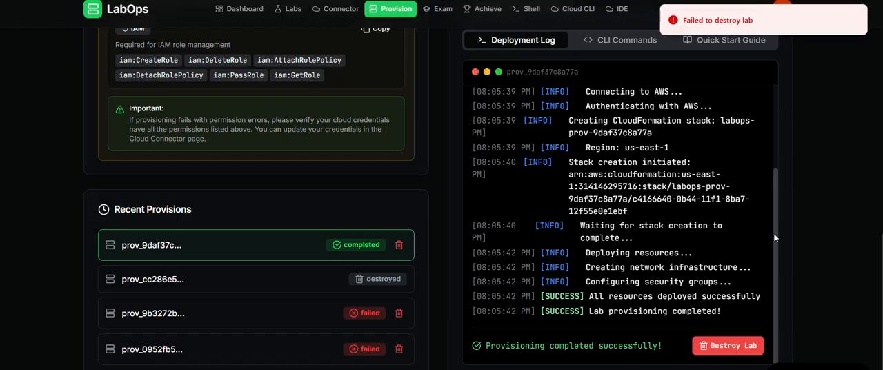
scroll(854, 257, up, 2)
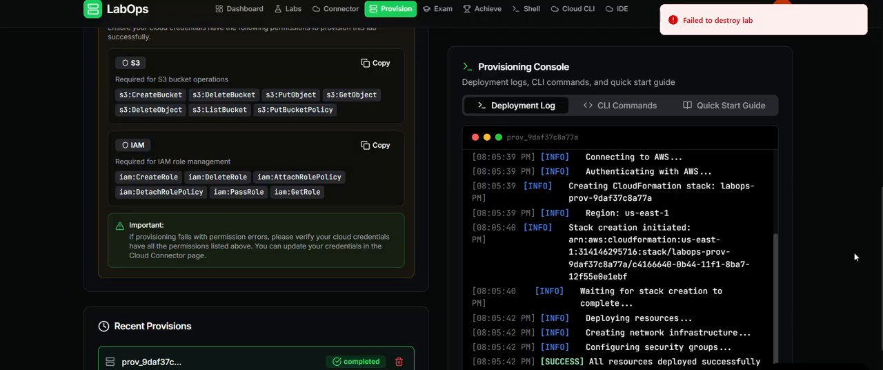
- Retry destroying the prov_9daf37c... lab, confirm the request, and check the start of its deployment log
scroll(854, 256, down, 2)
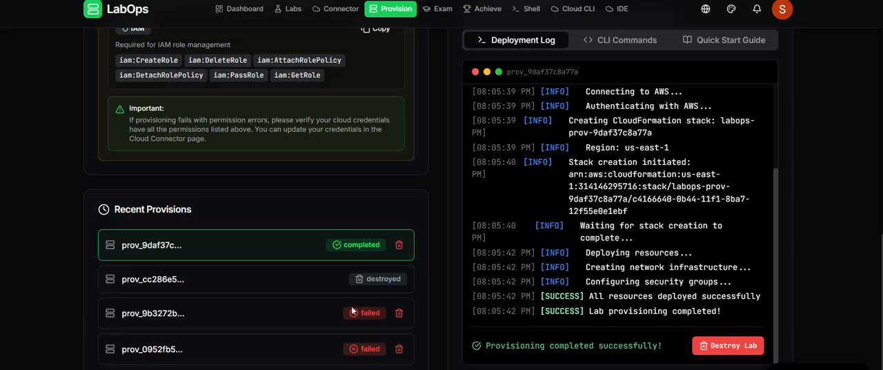
click(398, 245)
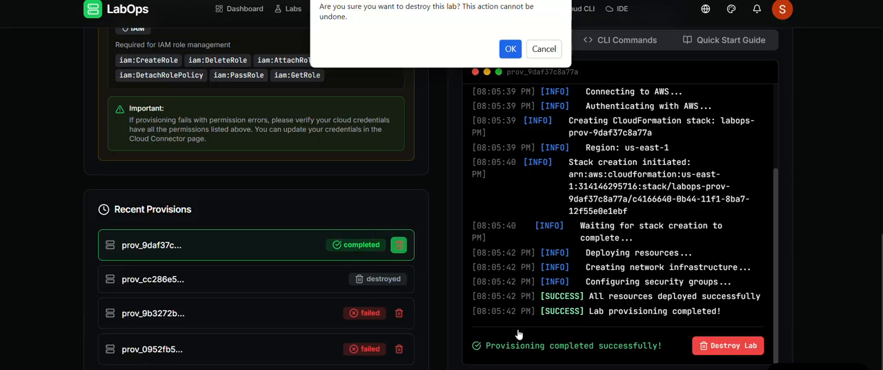
click(510, 49)
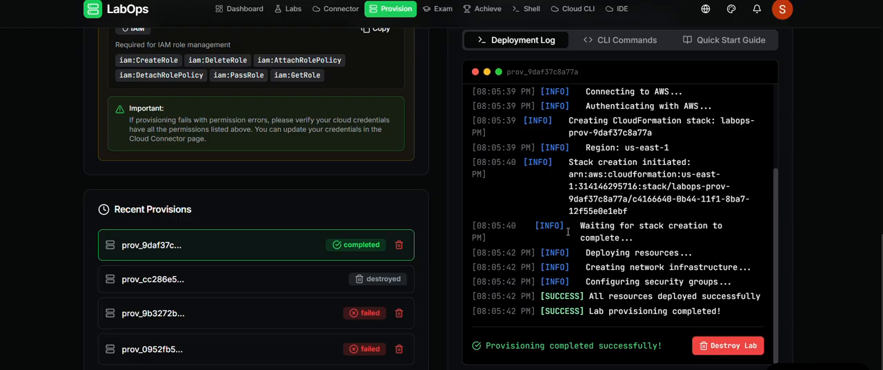
scroll(513, 239, up, 3)
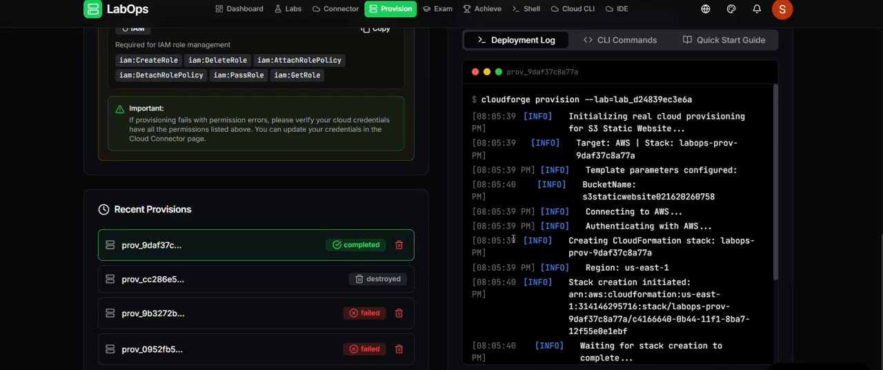